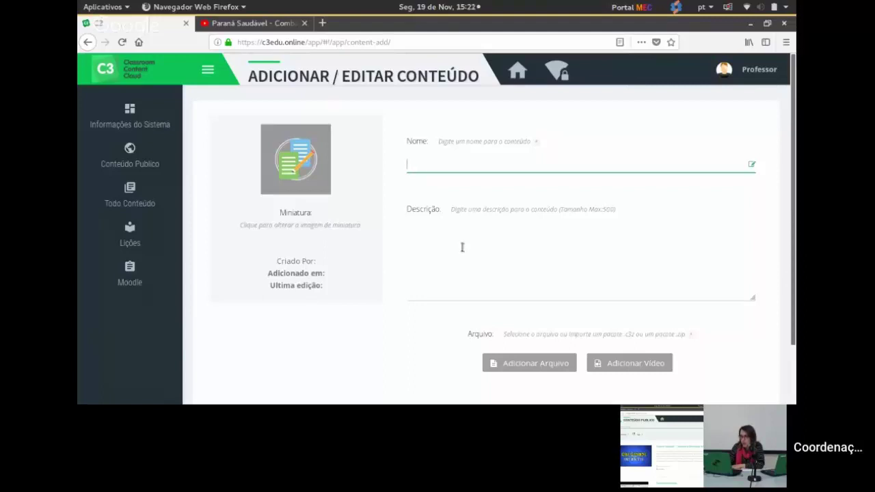
Attach the file Parana_Saudavel-Combate-a-Obesidade-Infantil.mp4 from the Obesidade-infantil folder to the new content.
{"action": "left_click", "coordinate": [463, 248]}
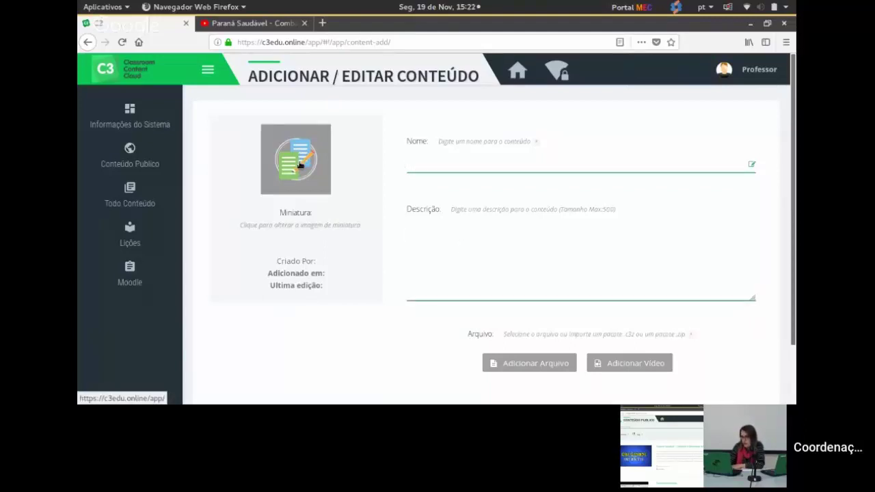
{"action": "scroll", "coordinate": [355, 164], "scroll_direction": "down", "scroll_amount": 2}
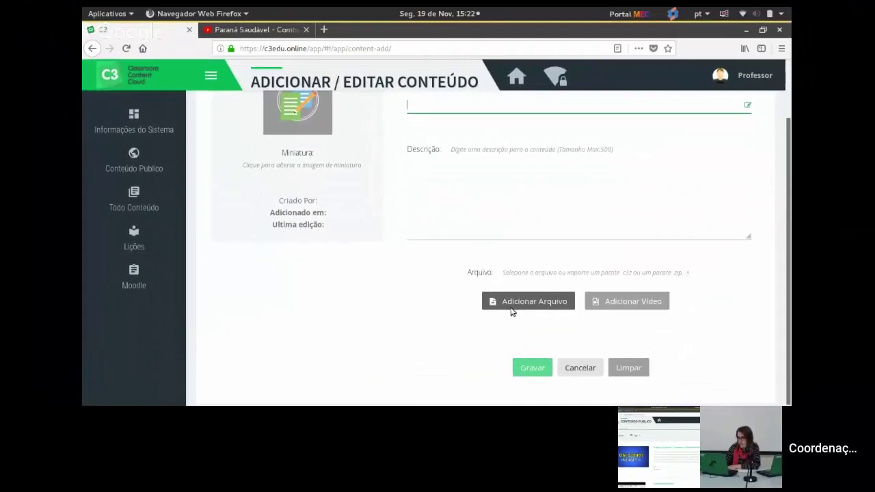
{"action": "left_click", "coordinate": [562, 179]}
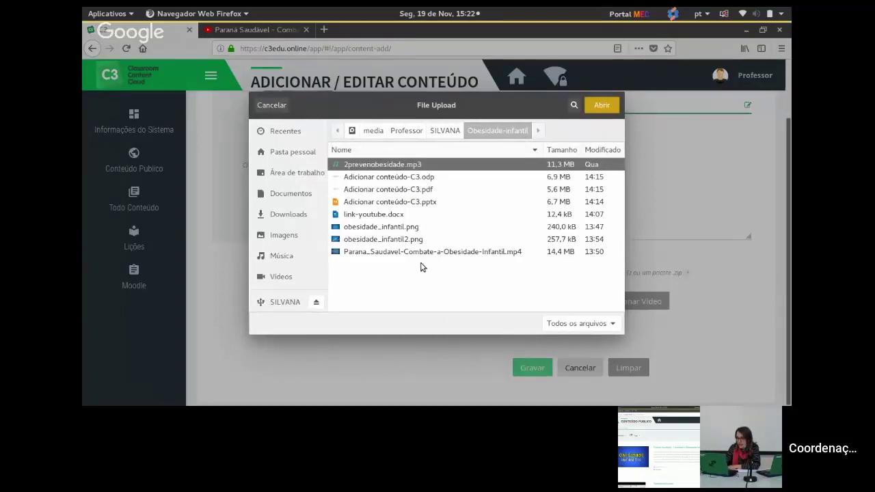
{"action": "left_click", "coordinate": [376, 255]}
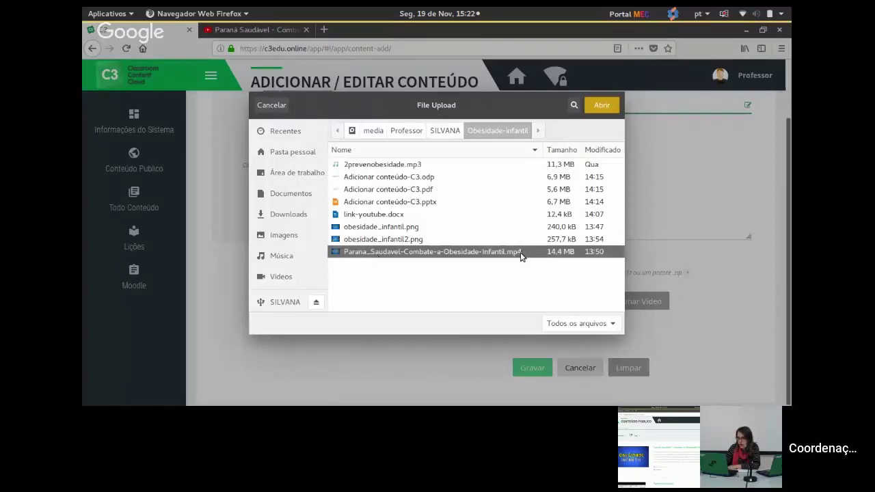
{"action": "left_click", "coordinate": [601, 105]}
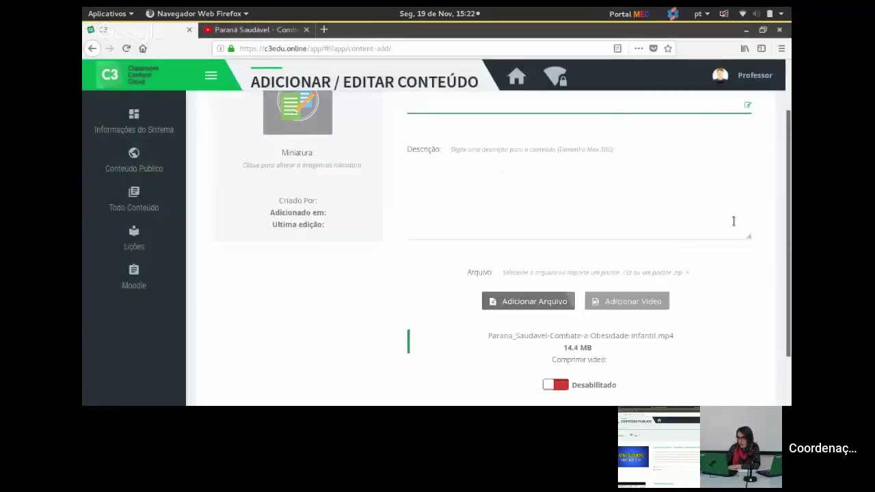
{"action": "scroll", "coordinate": [745, 262], "scroll_direction": "down", "scroll_amount": 2}
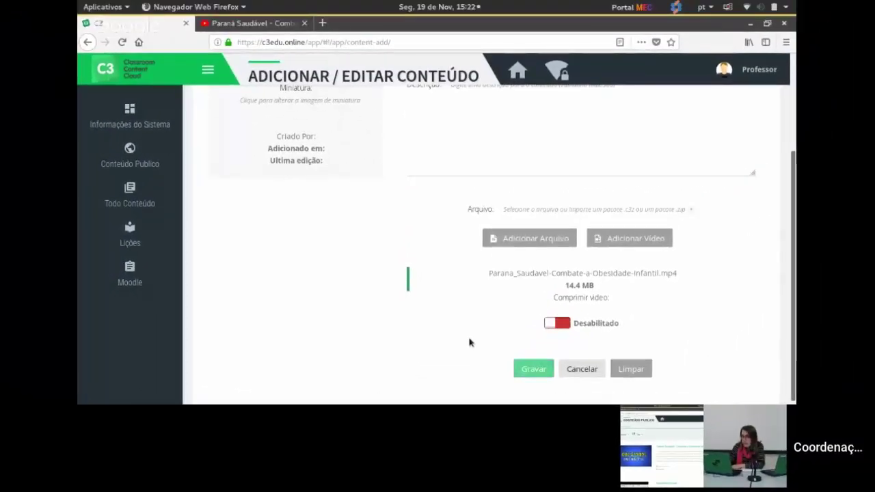
Name the new content "Vídeo - Obesidade".
{"action": "scroll", "coordinate": [476, 288], "scroll_direction": "up", "scroll_amount": 3}
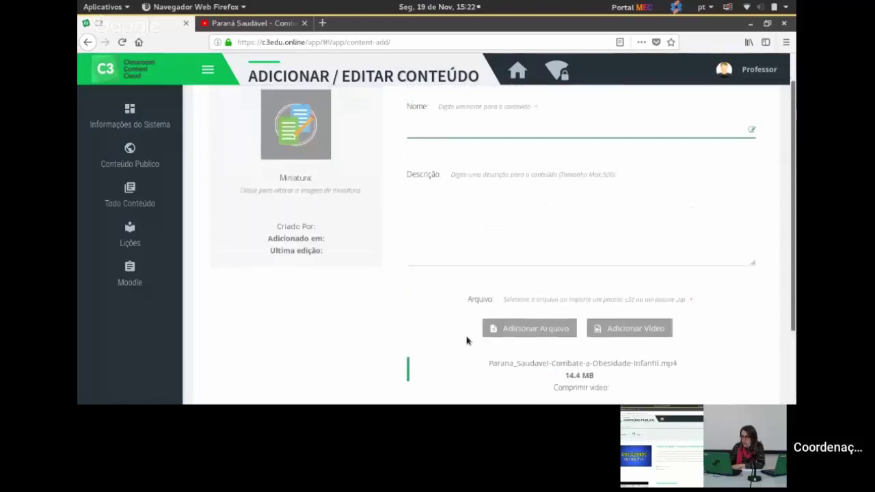
{"action": "scroll", "coordinate": [466, 341], "scroll_direction": "up", "scroll_amount": 2}
{"action": "left_click", "coordinate": [502, 170]}
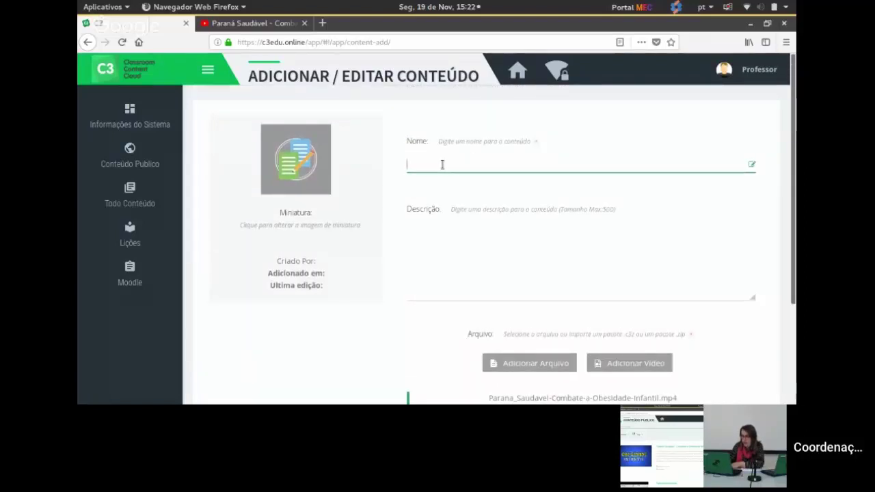
{"action": "type", "text": "V"}
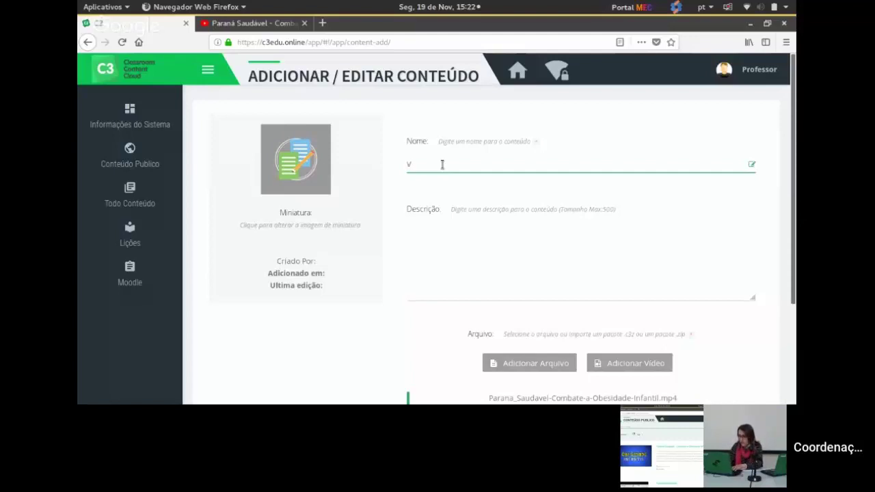
{"action": "type", "text": "ideo - Obesidade"}
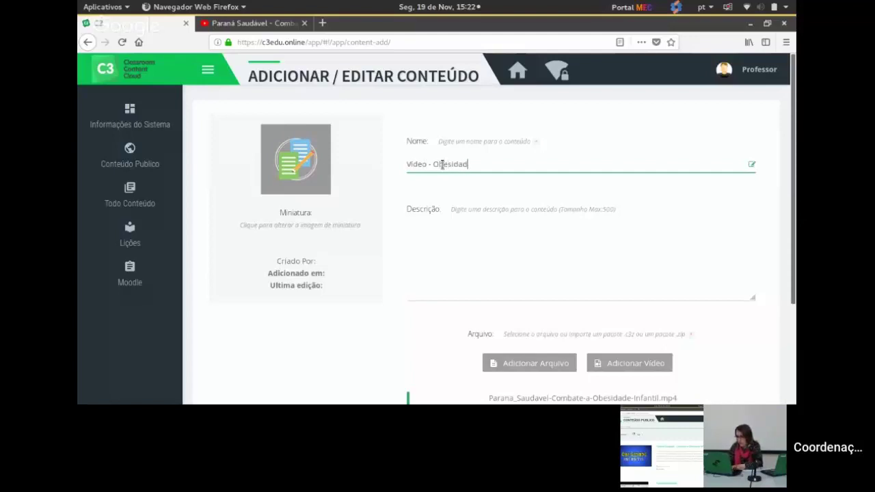
{"action": "left_click", "coordinate": [463, 246]}
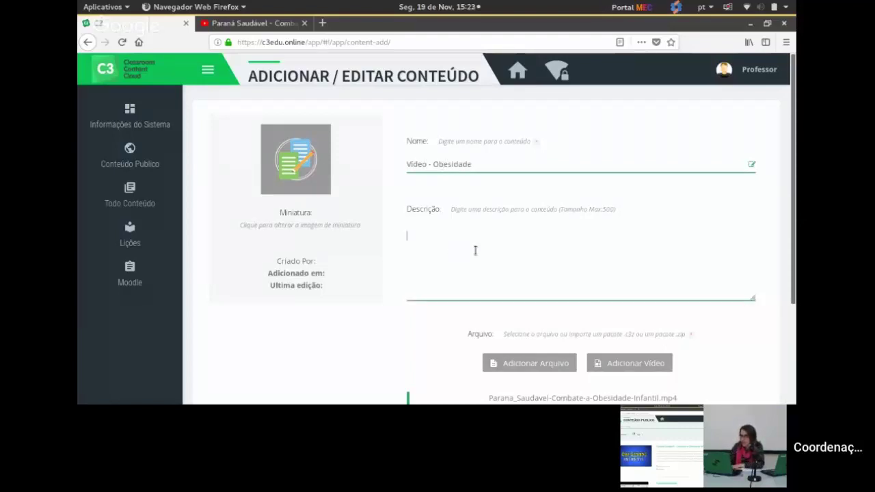
Save the new content, confirm the save and dismiss the success notification.
{"action": "scroll", "coordinate": [476, 253], "scroll_direction": "down", "scroll_amount": 3}
{"action": "scroll", "coordinate": [476, 254], "scroll_direction": "down", "scroll_amount": 1}
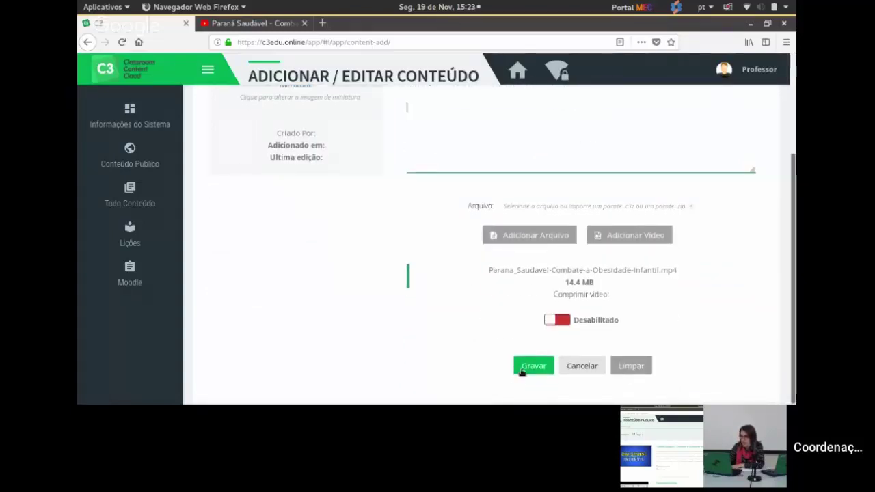
{"action": "left_click", "coordinate": [522, 370]}
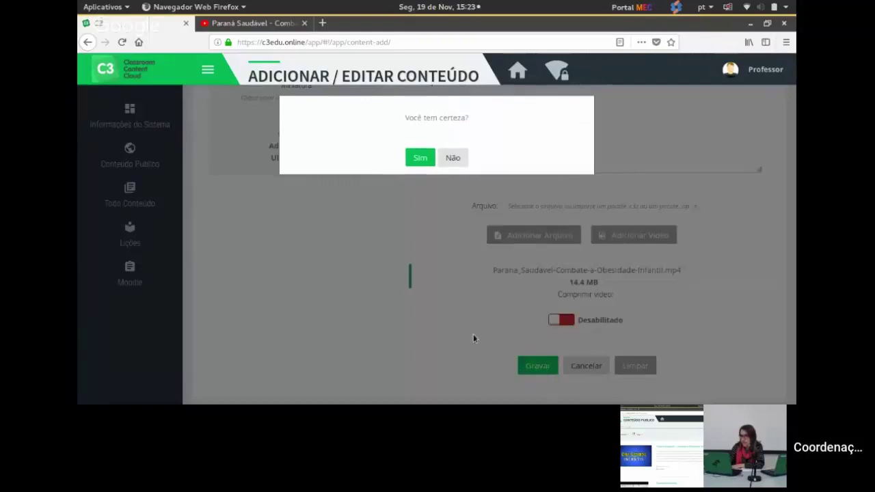
{"action": "left_click", "coordinate": [414, 160]}
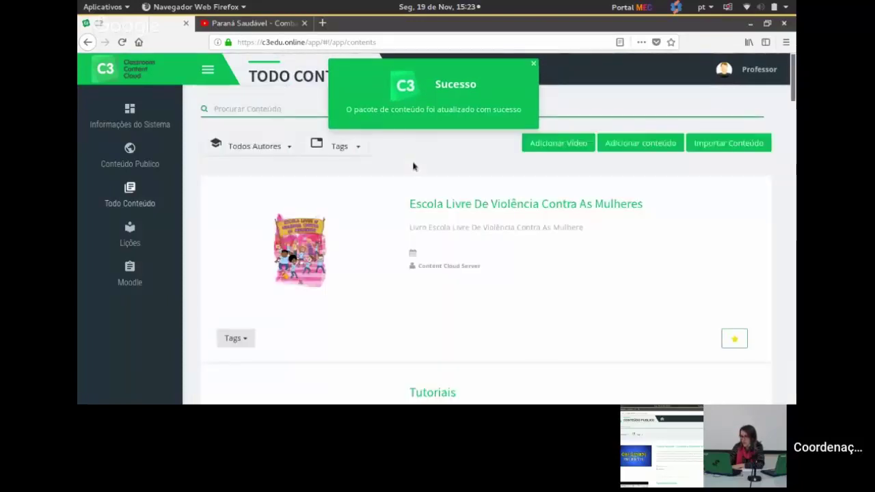
{"action": "left_click", "coordinate": [535, 64]}
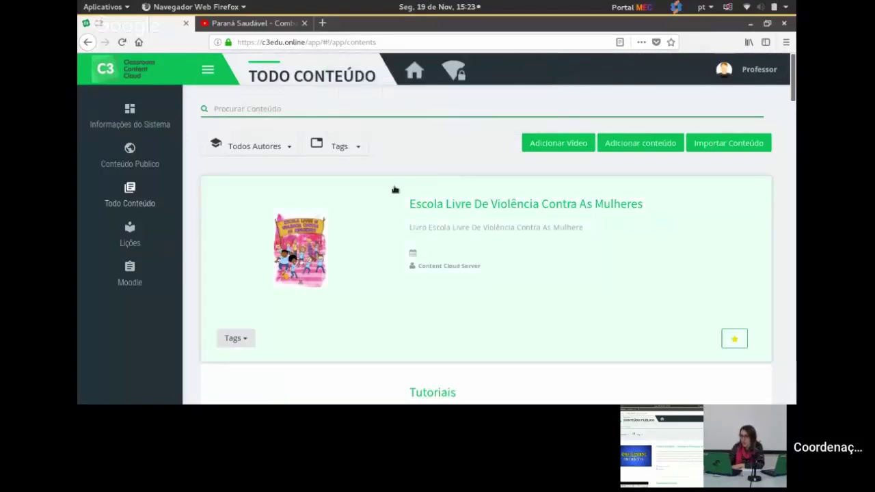
Filter the content list by the author professor and open "Vídeo - Obesidade" for editing.
{"action": "left_click", "coordinate": [261, 147]}
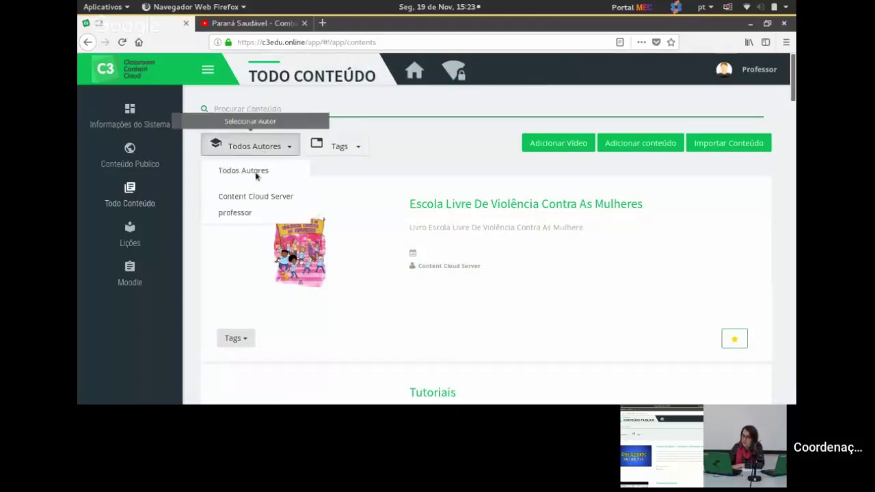
{"action": "left_click", "coordinate": [239, 214]}
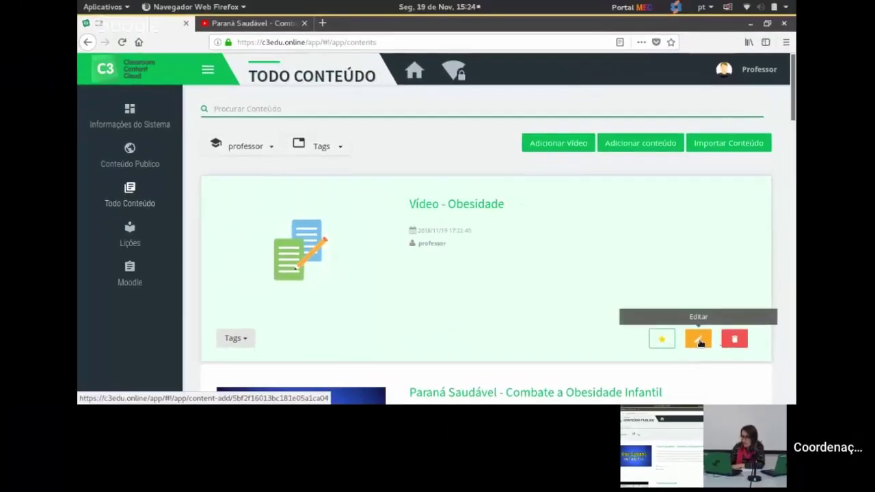
{"action": "left_click", "coordinate": [610, 263]}
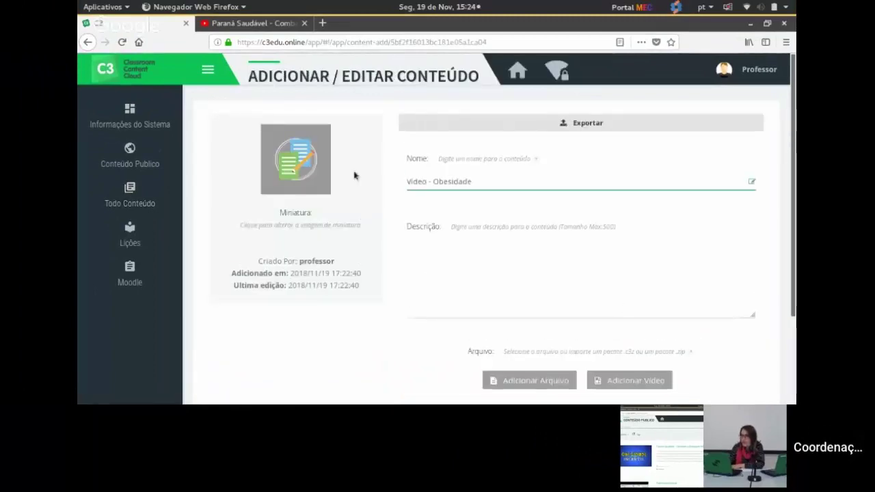
Set obesidade_infantil2.png as the content's thumbnail image.
{"action": "left_click", "coordinate": [310, 156]}
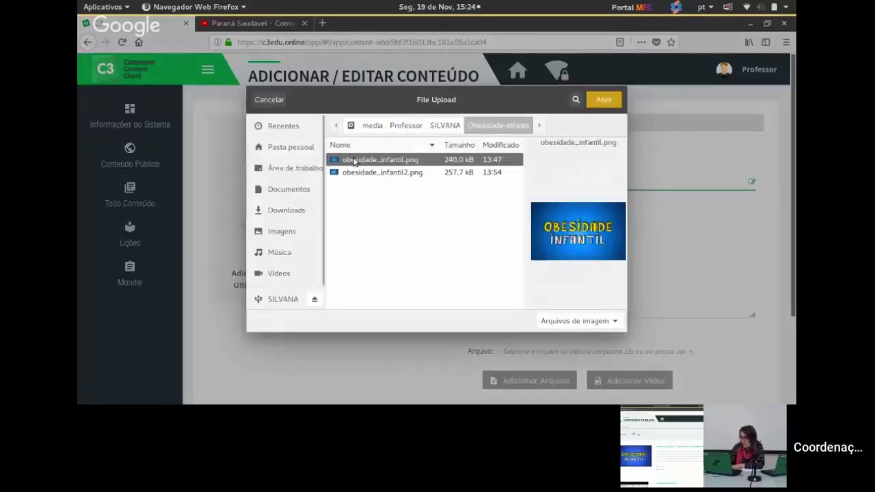
{"action": "left_click", "coordinate": [365, 173]}
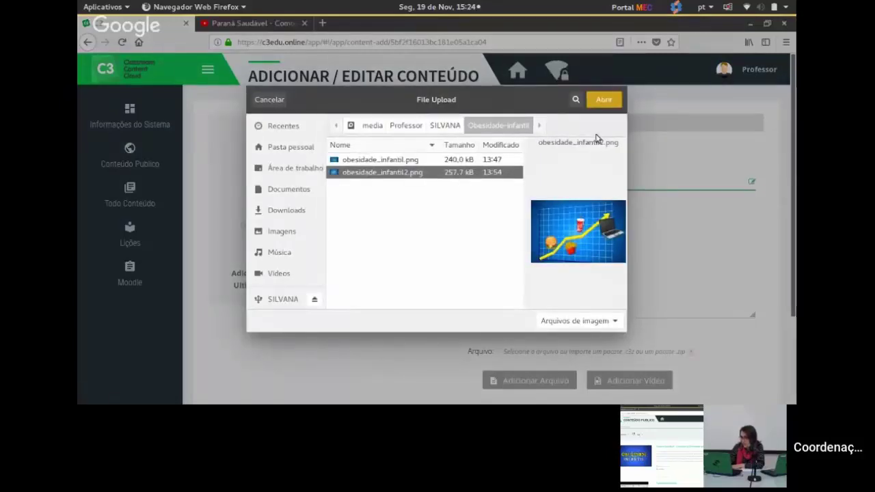
{"action": "left_click", "coordinate": [603, 101]}
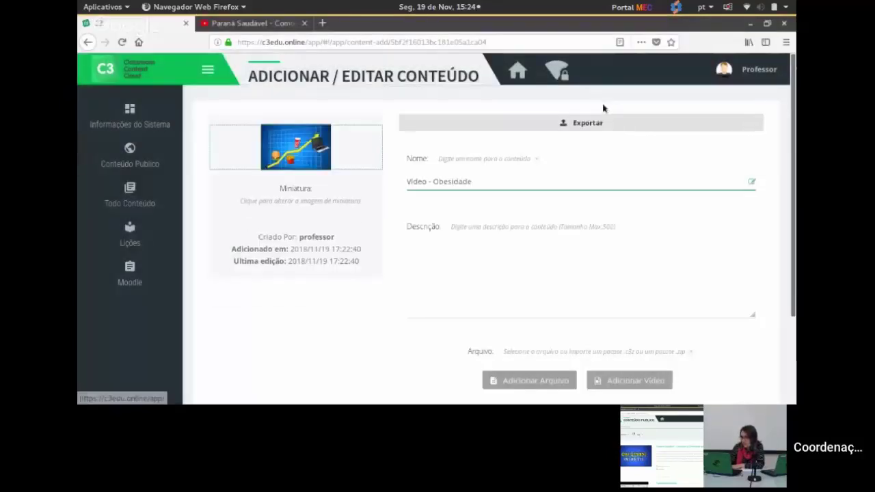
Save the edited content with its description left empty, confirm, and dismiss the success notification.
{"action": "left_click", "coordinate": [517, 292]}
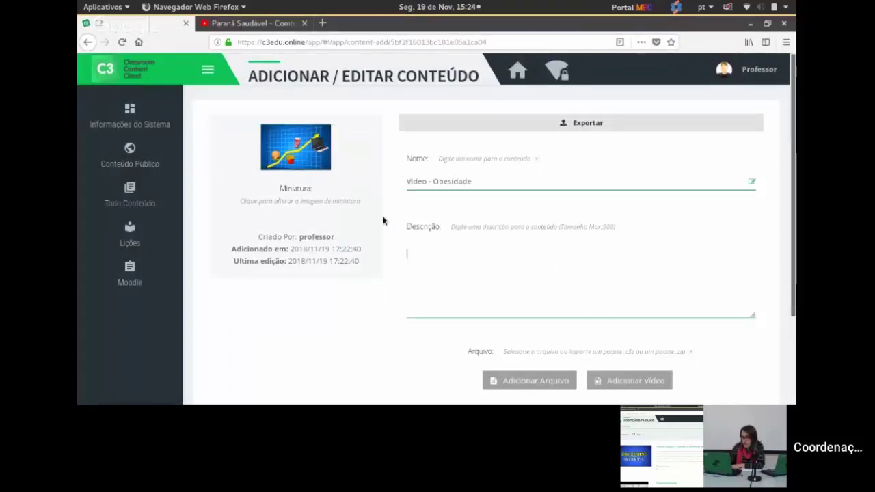
{"action": "scroll", "coordinate": [392, 234], "scroll_direction": "down", "scroll_amount": 3}
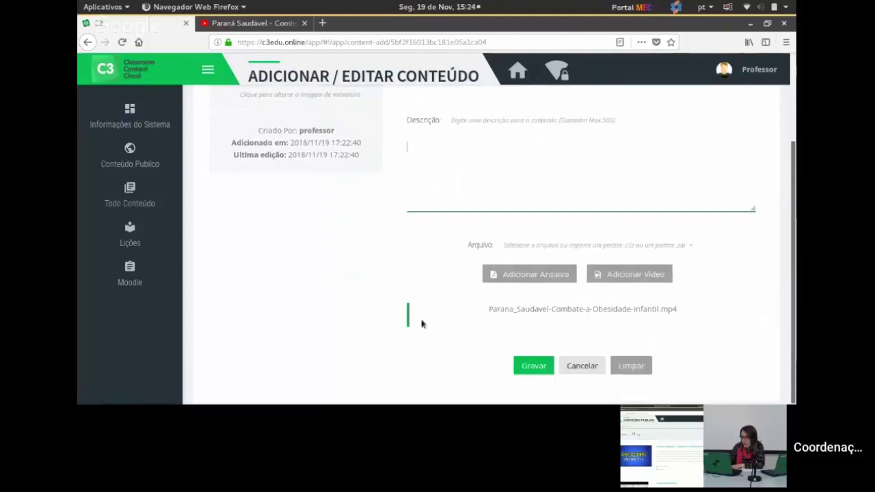
{"action": "left_click", "coordinate": [551, 367]}
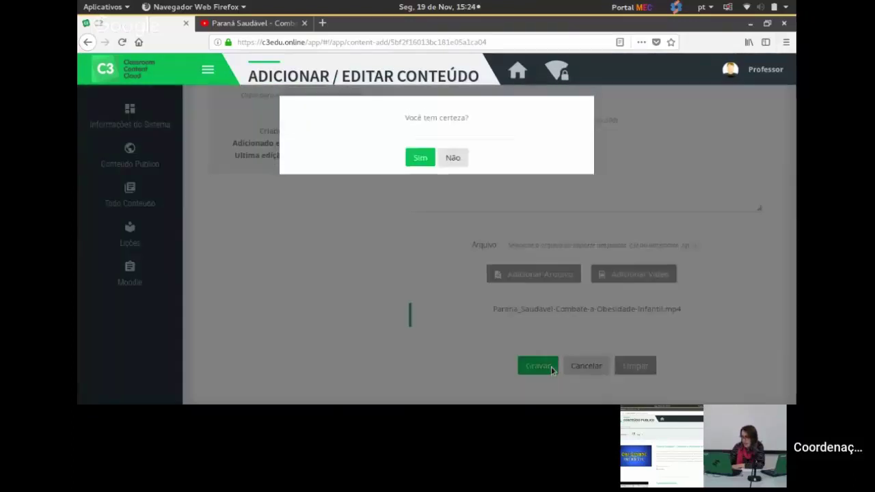
{"action": "left_click", "coordinate": [418, 160]}
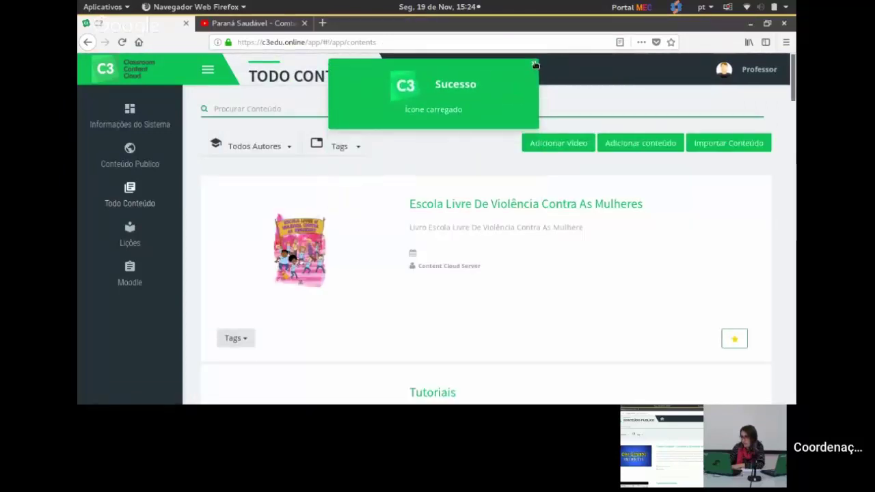
{"action": "left_click", "coordinate": [533, 68]}
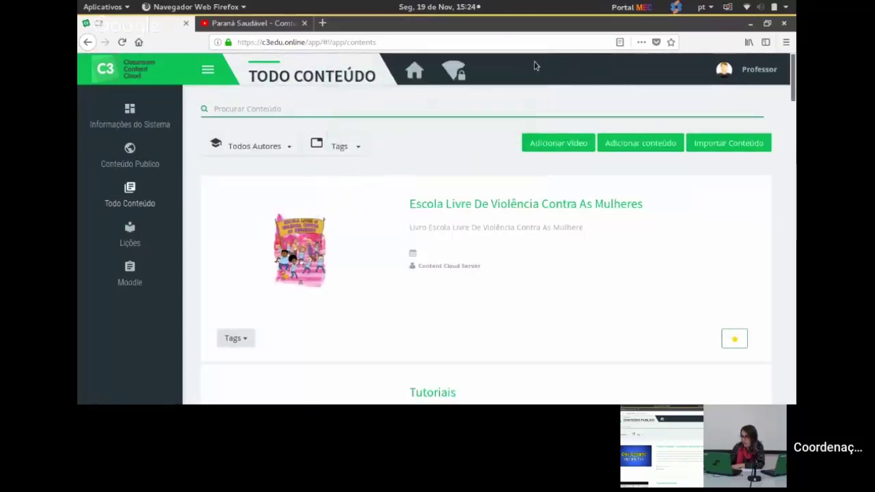
Filter the content list by the author professor and remove "Vídeo - Obesidade" from the public content.
{"action": "left_click", "coordinate": [281, 152]}
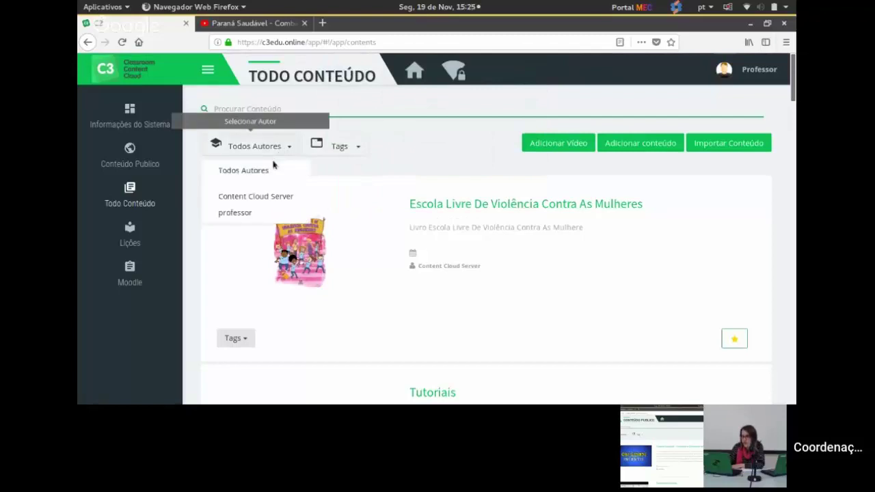
{"action": "left_click", "coordinate": [244, 214]}
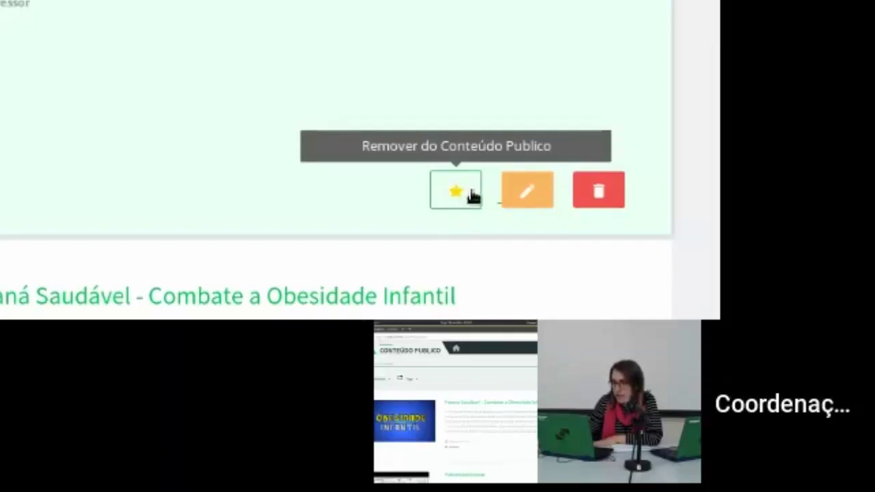
{"action": "left_click", "coordinate": [470, 196]}
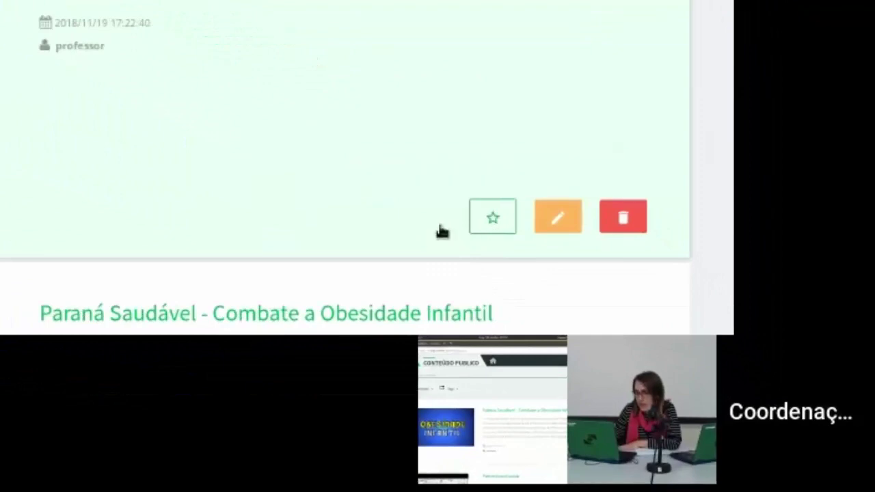
{"action": "left_click", "coordinate": [499, 231]}
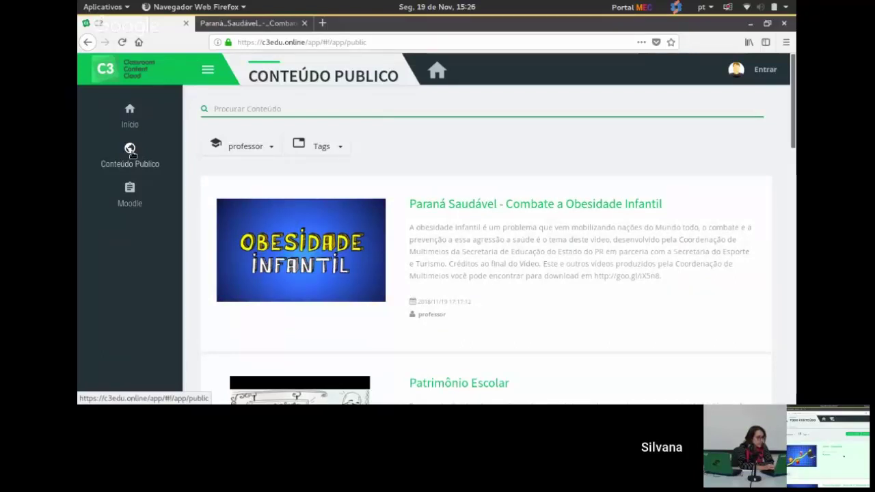
In the signed-out session, filter the public content by the author professor and check whether "Vídeo - Obesidade" is listed.
{"action": "left_click", "coordinate": [437, 72]}
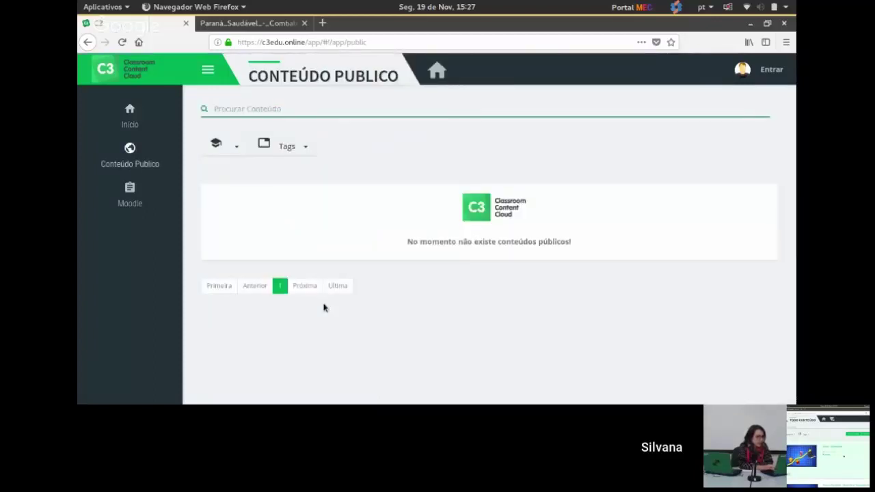
{"action": "left_click", "coordinate": [251, 146]}
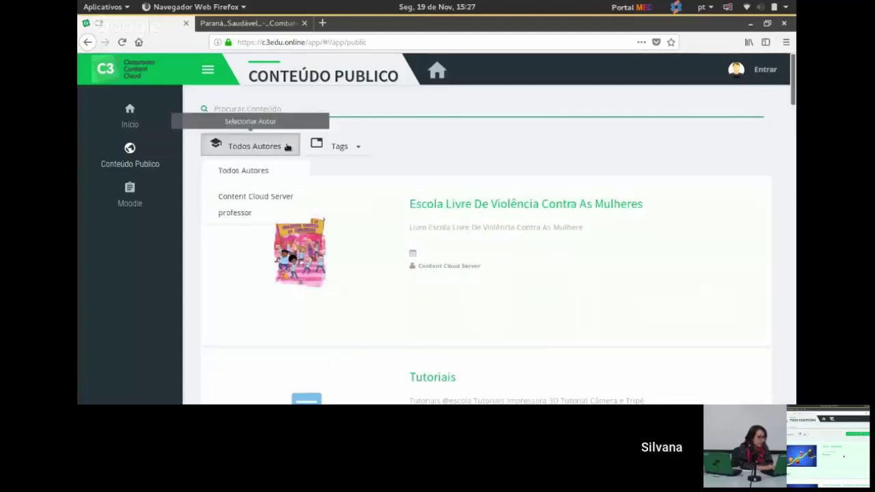
{"action": "left_click", "coordinate": [245, 214]}
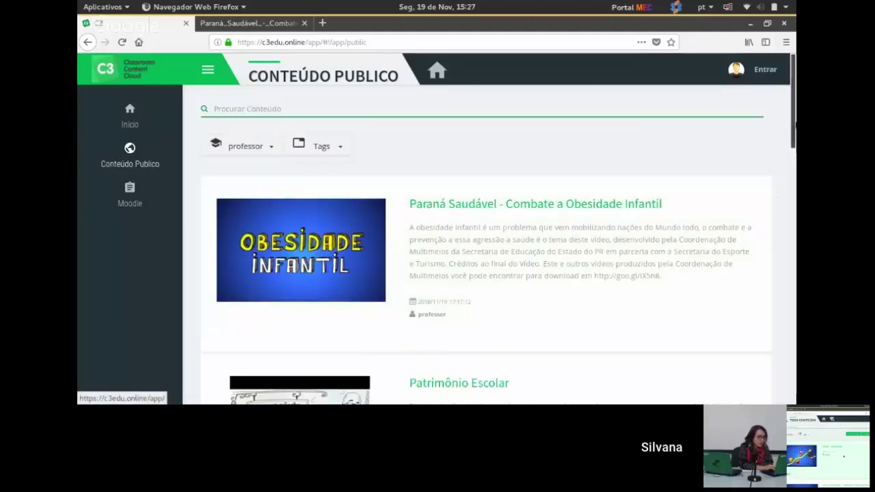
{"action": "left_click_drag", "start_coordinate": [794, 121], "coordinate": [794, 122]}
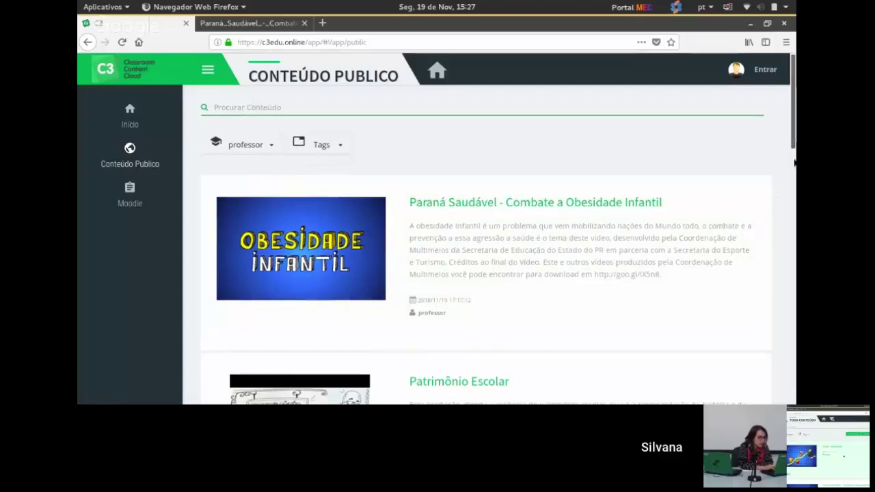
{"action": "left_click_drag", "start_coordinate": [794, 162], "coordinate": [794, 81]}
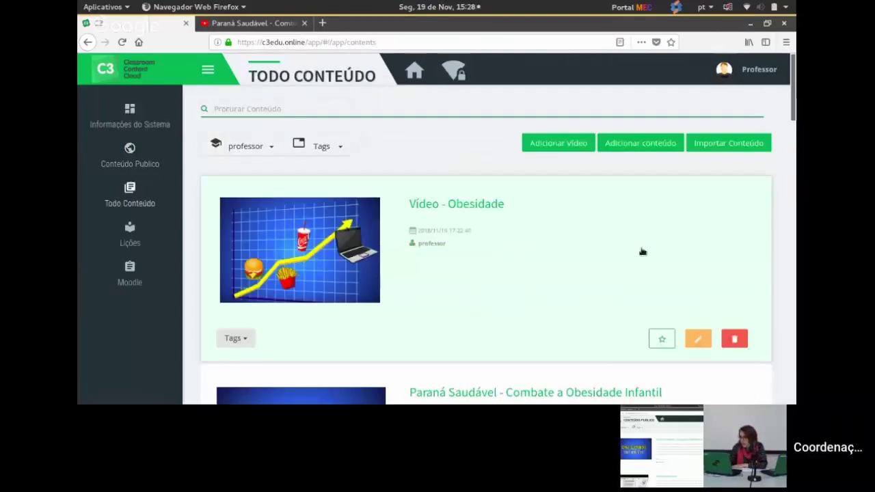
Add "Vídeo - Obesidade" back to the public content and filter the signed-out session's public list by the author professor.
{"action": "left_click", "coordinate": [659, 340]}
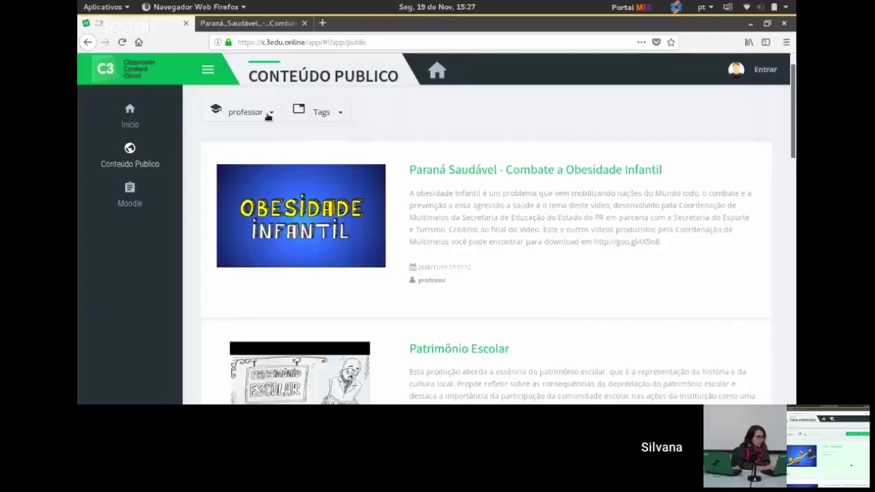
{"action": "left_click", "coordinate": [268, 113]}
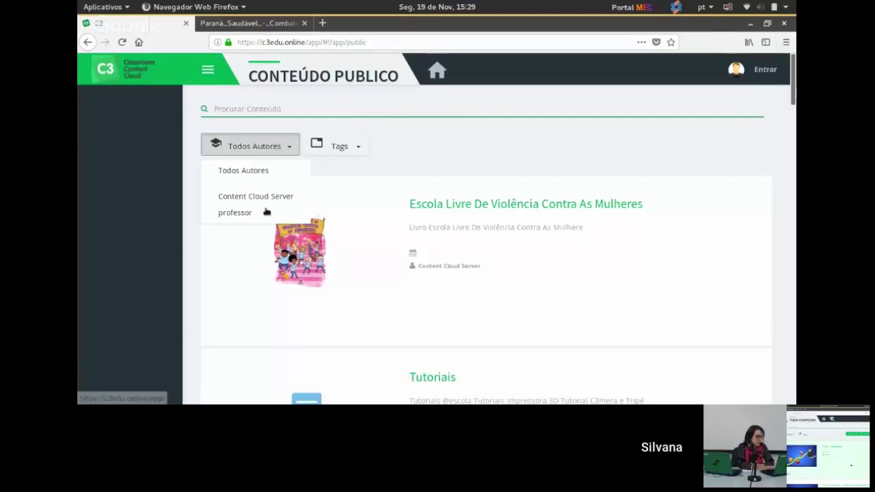
{"action": "left_click", "coordinate": [265, 212]}
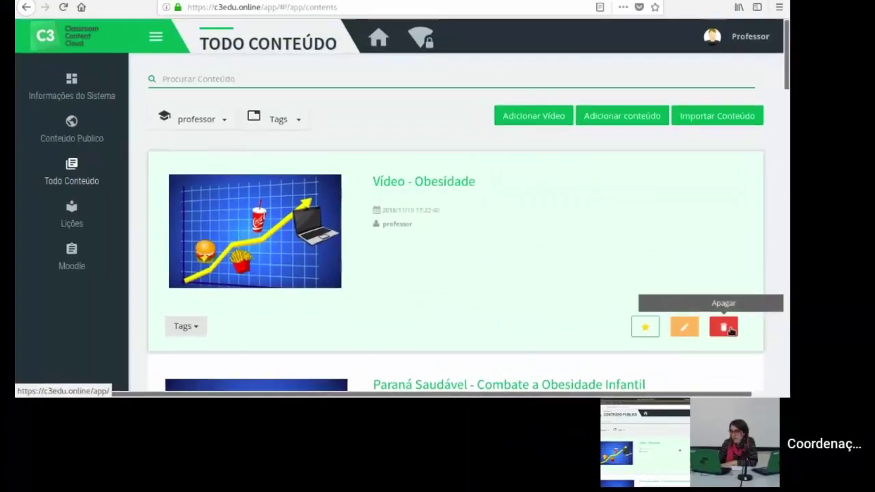
Delete the "Vídeo - Obesidade" content package from the teacher's content list and confirm the deletion.
{"action": "left_click", "coordinate": [724, 328]}
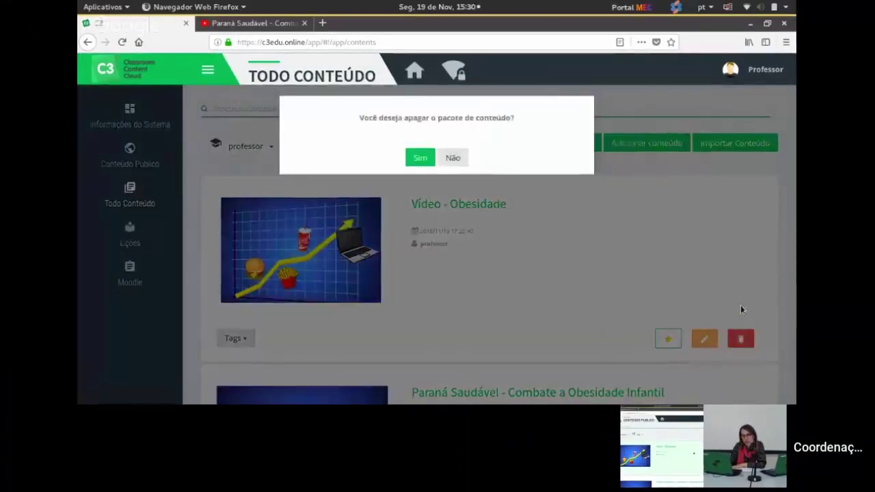
{"action": "left_click", "coordinate": [413, 162]}
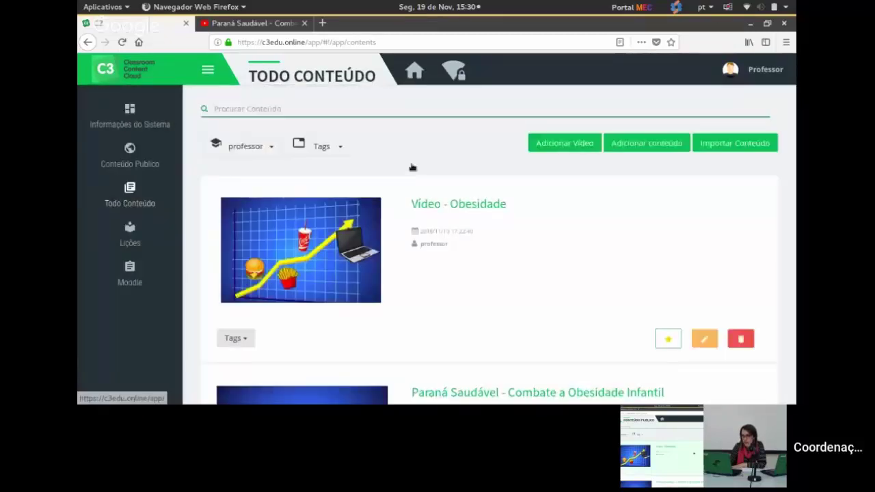